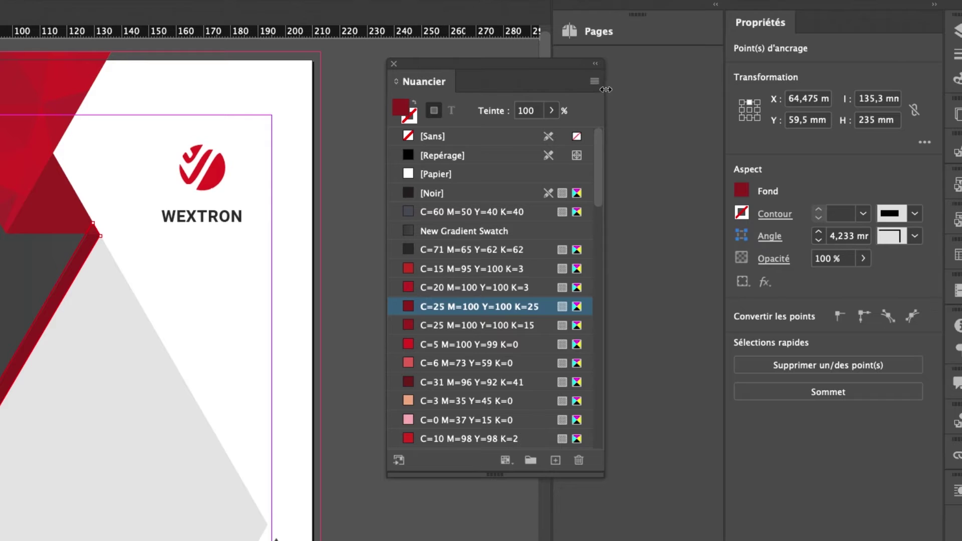
# Step: Find the swatch C=25 M=100 Y=100 K=25 and replace it with r126g167b201 throughout the document
pyautogui.click(595, 82)
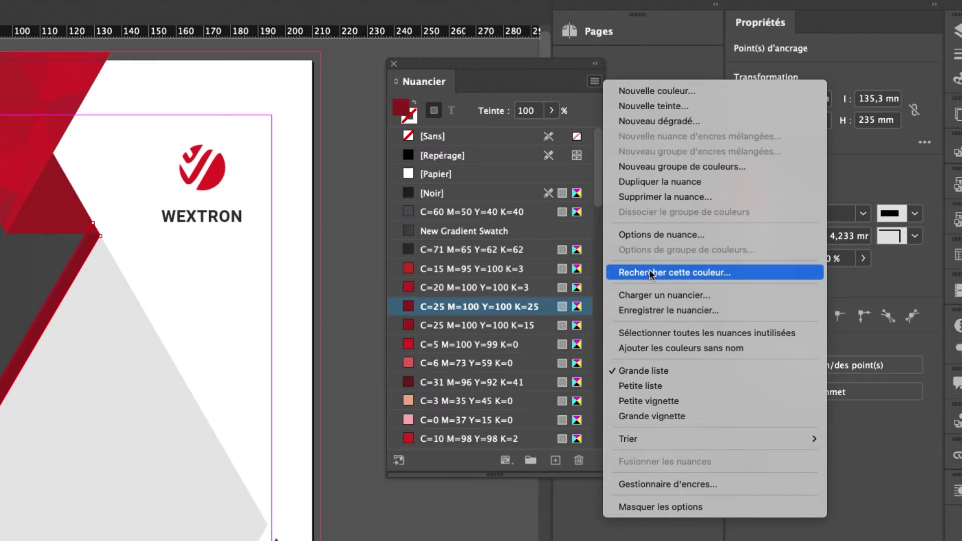
pyautogui.click(692, 272)
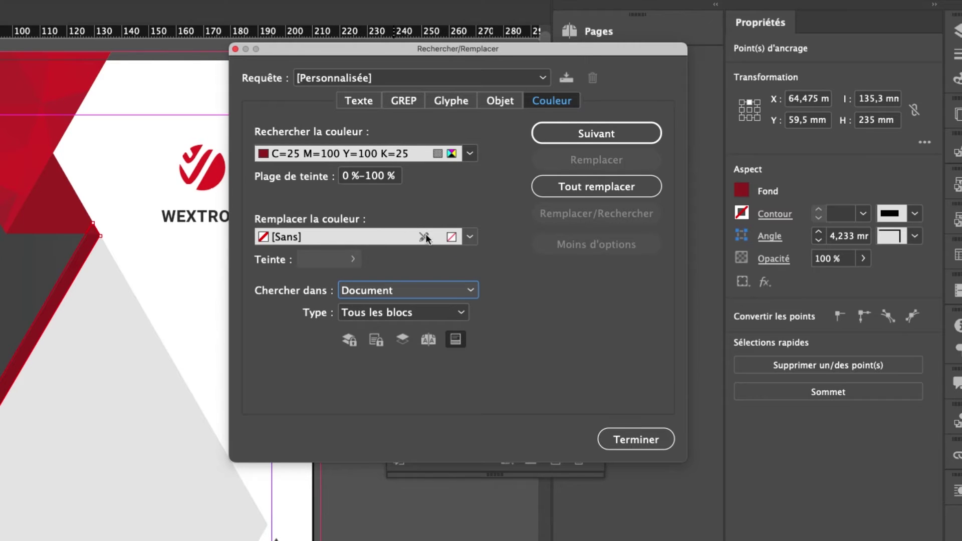
pyautogui.click(470, 239)
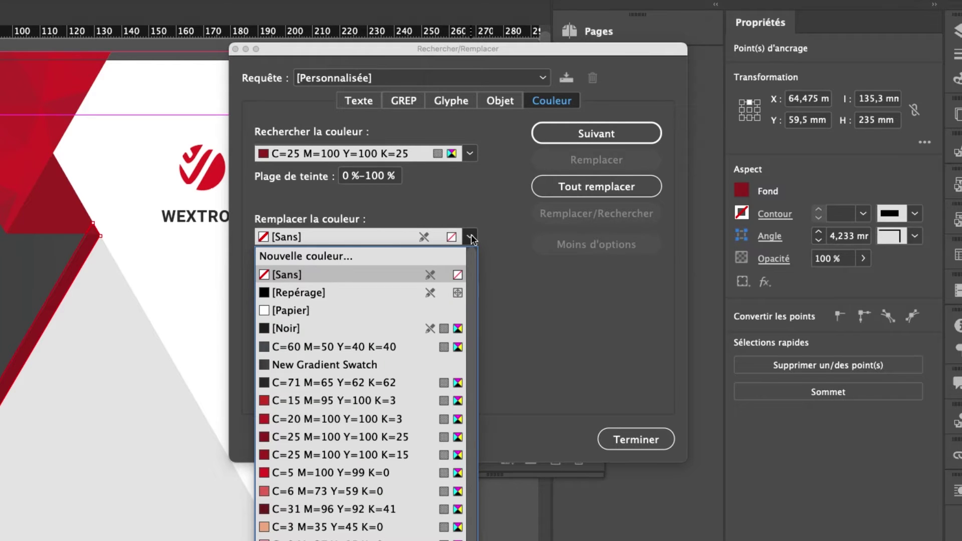
pyautogui.scroll(-10, 361, 395)
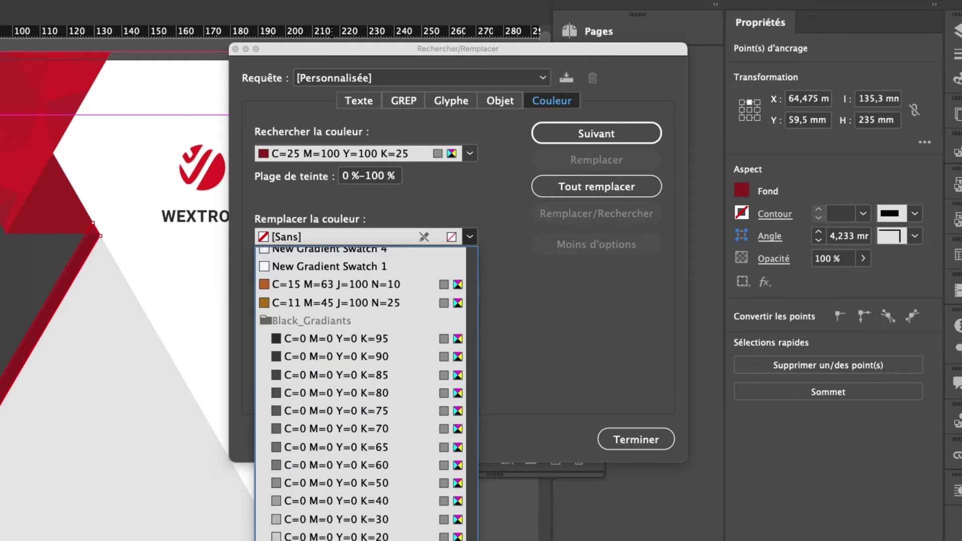
pyautogui.click(301, 536)
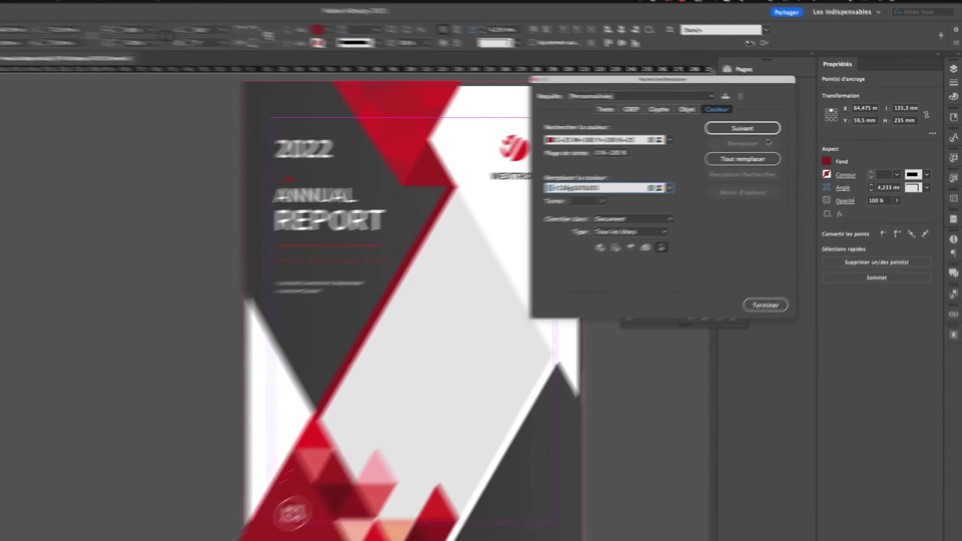
pyautogui.click(739, 159)
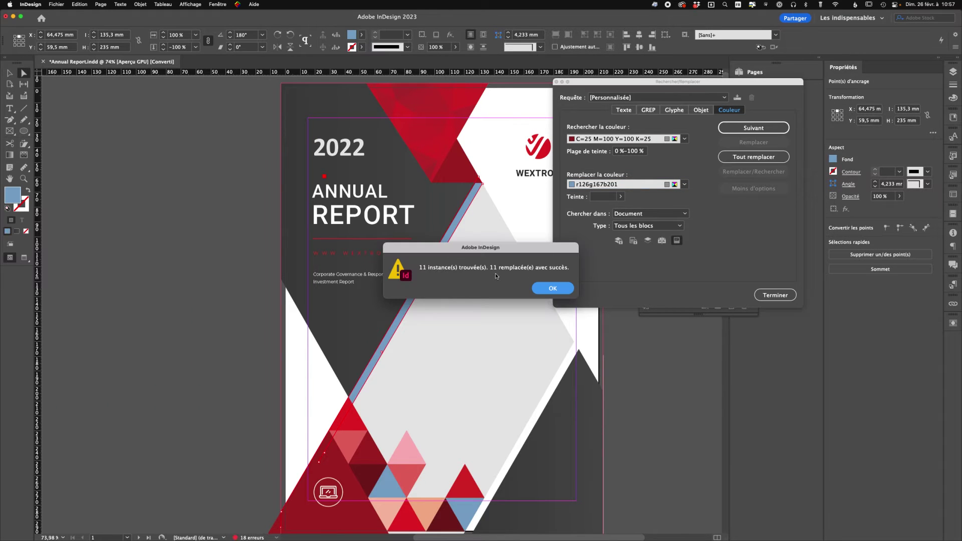
pyautogui.click(553, 289)
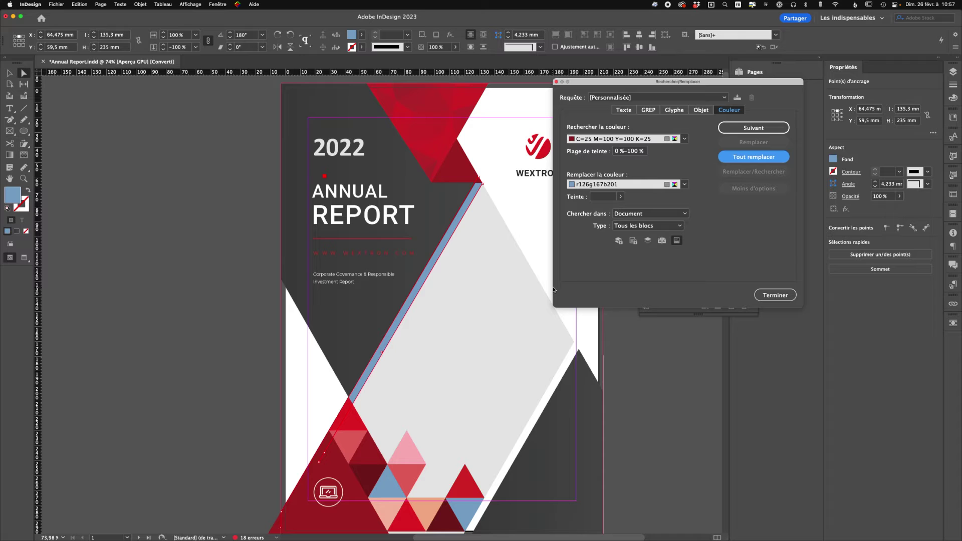
pyautogui.click(784, 292)
# Step: Check the recoloured shapes on the cover and contents pages, and undo the replacement with the blue swatch
pyautogui.scroll(-2, 494, 317)
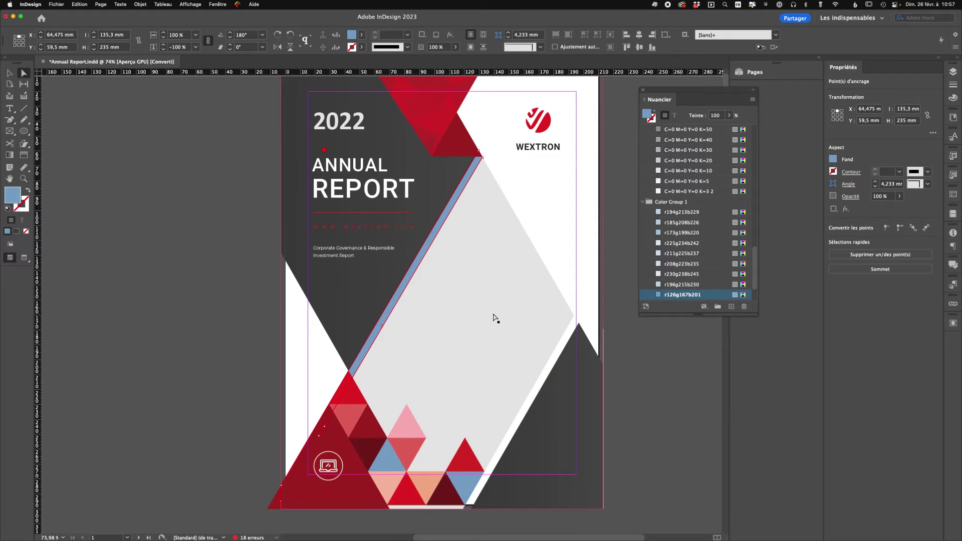
pyautogui.scroll(-15, 494, 318)
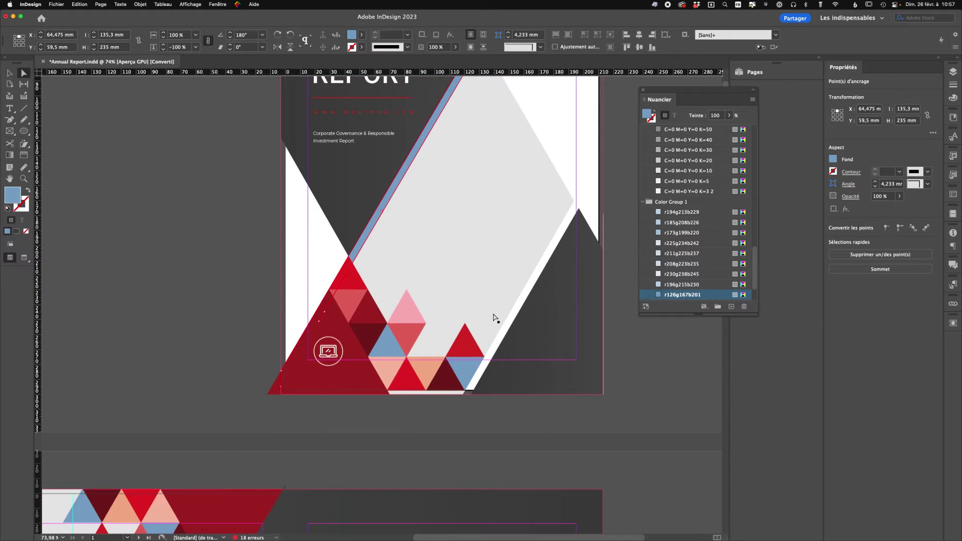
pyautogui.scroll(10, 494, 317)
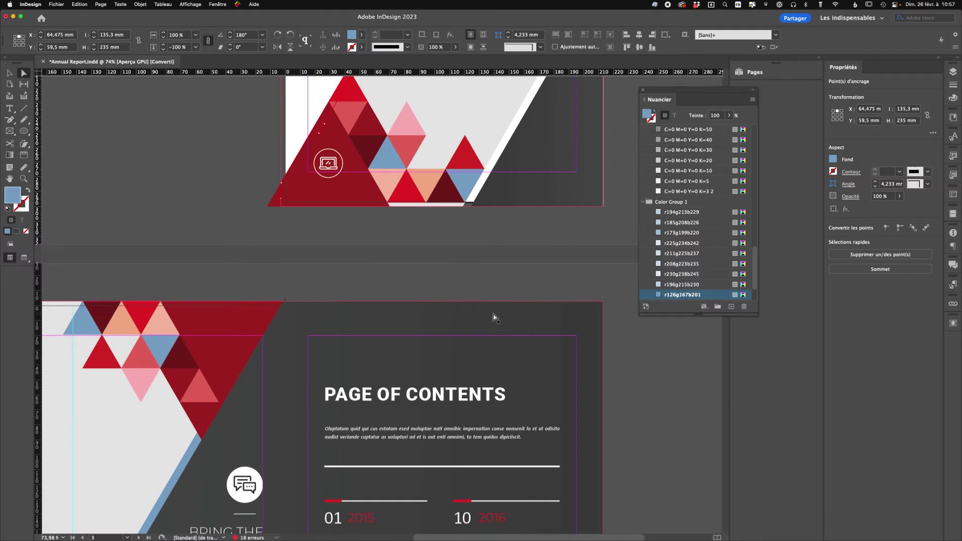
pyautogui.scroll(-5, 494, 318)
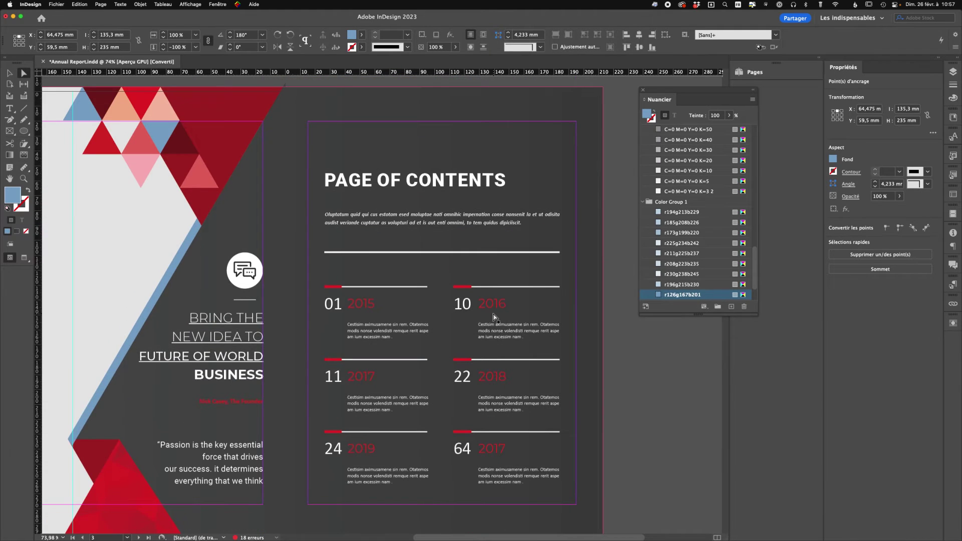
pyautogui.scroll(10, 494, 317)
pyautogui.scroll(3, 494, 318)
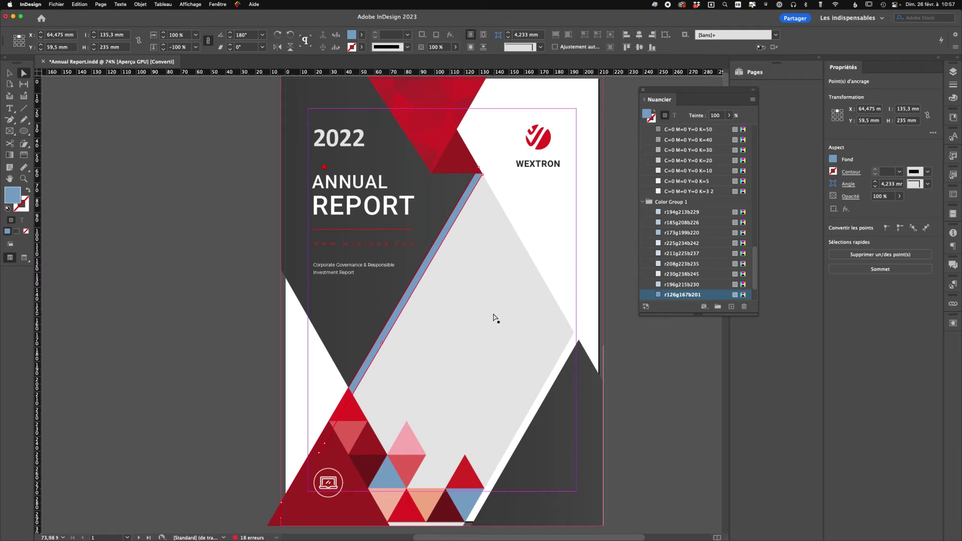
pyautogui.press('super+z')
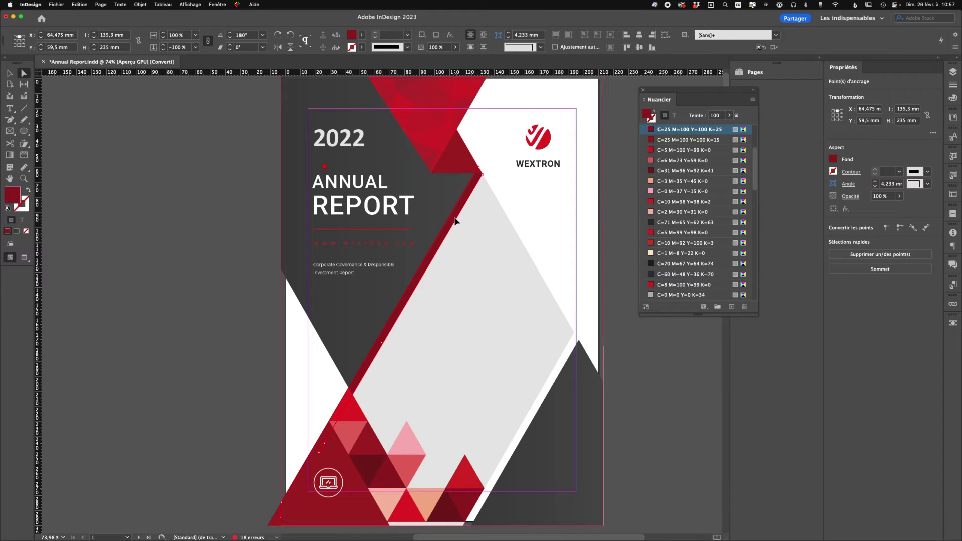
# Step: From the colour search for C=25 M=100 Y=100 K=25, create a replacement swatch named "vert" with 78% cyan, 0% magenta, 100% yellow and 25% black
pyautogui.click(753, 101)
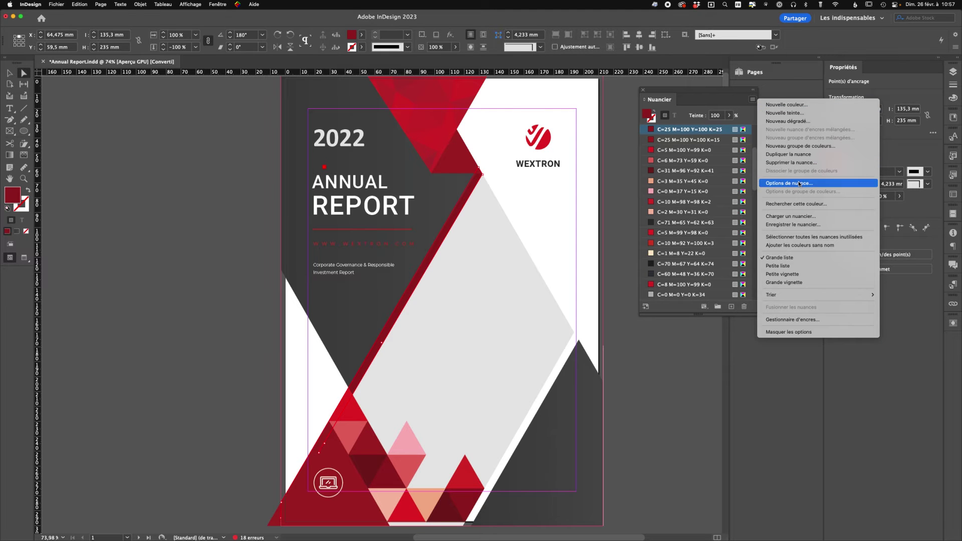
pyautogui.click(785, 204)
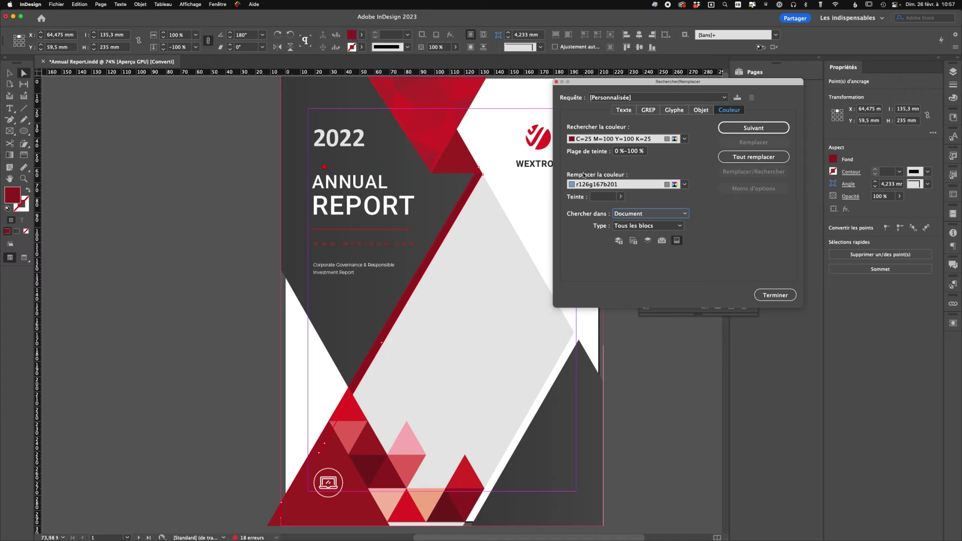
pyautogui.click(621, 185)
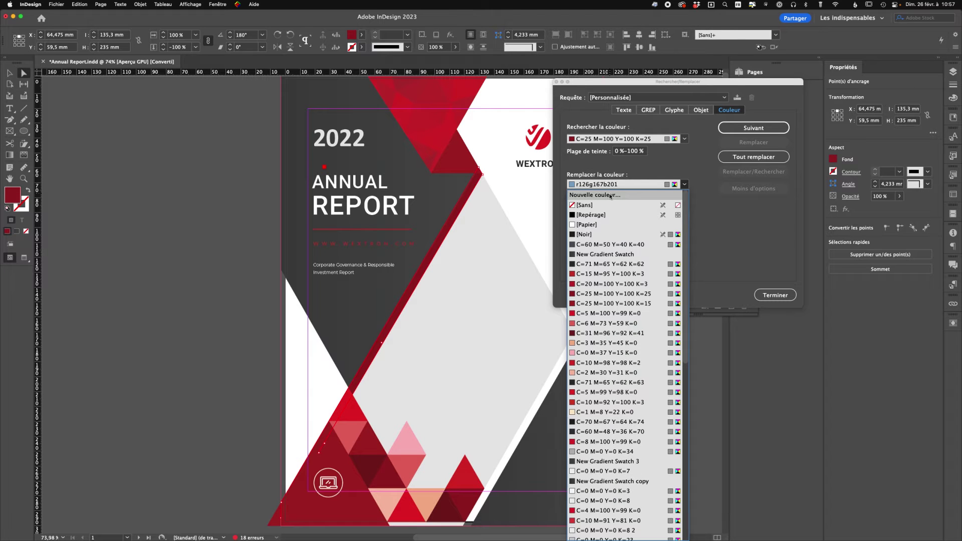
pyautogui.click(610, 195)
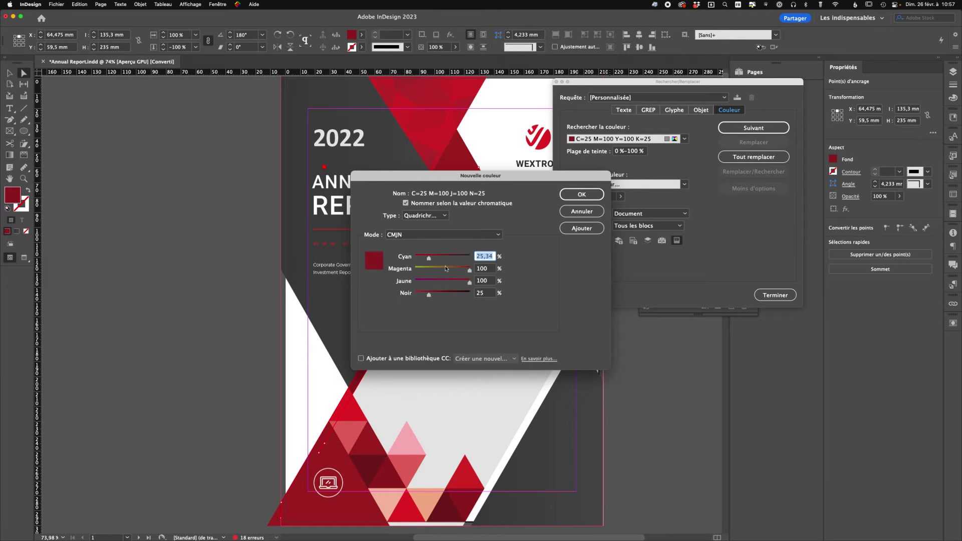
pyautogui.moveTo(468, 273); pyautogui.dragTo(456, 257)
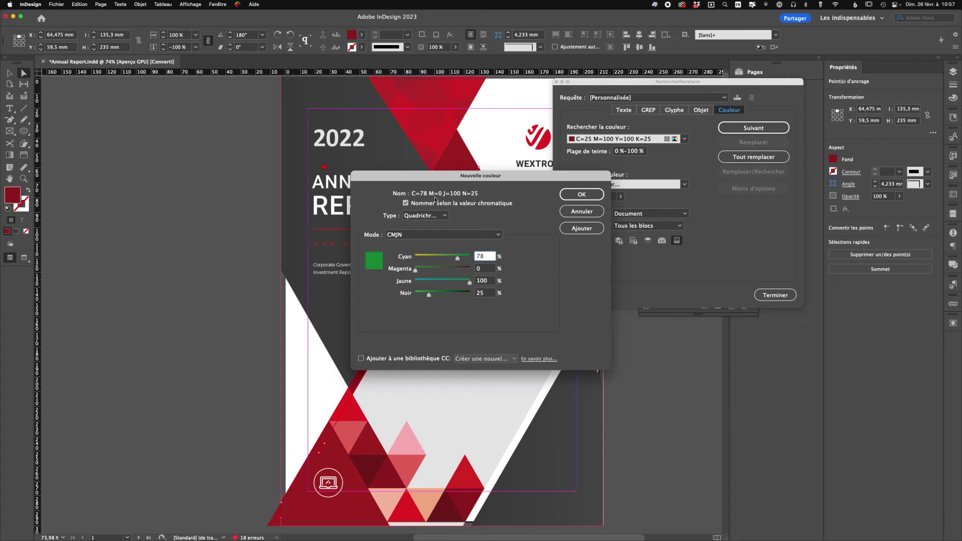
pyautogui.click(406, 203)
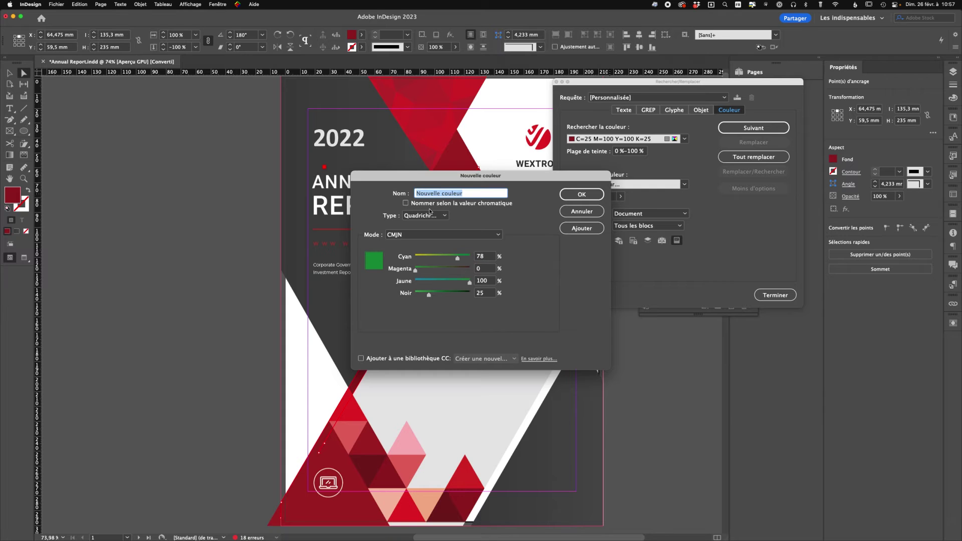
pyautogui.write('vert')
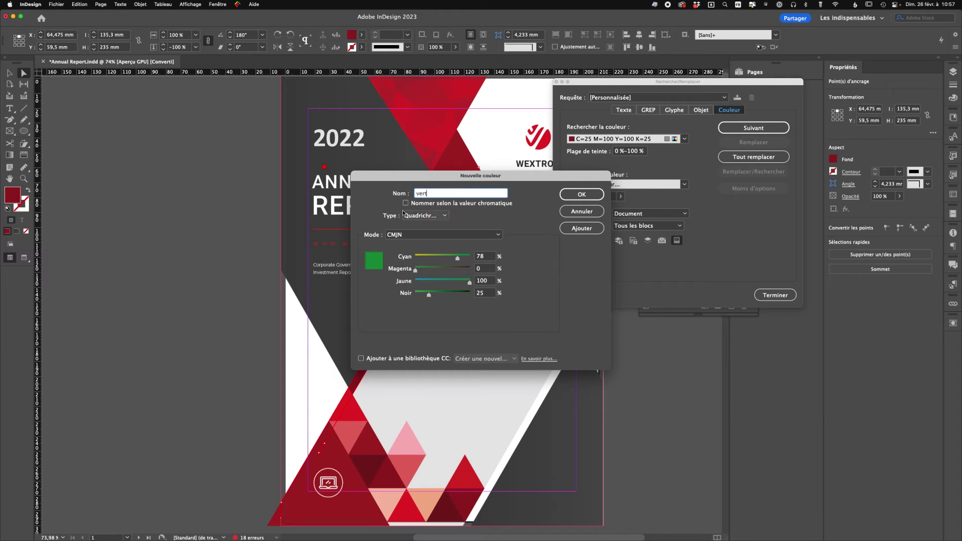
pyautogui.click(581, 194)
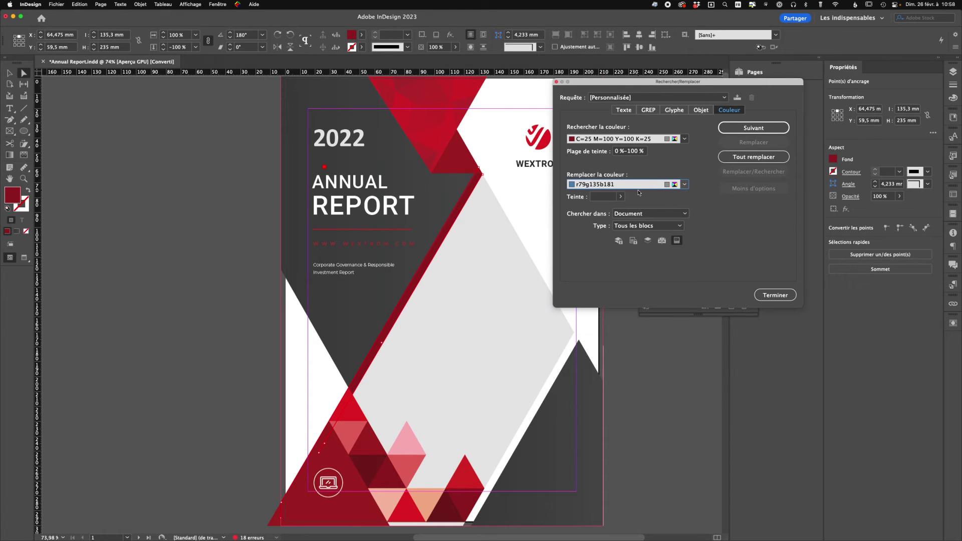
# Step: Set "vert" as the replacement colour and replace every use of C=25 M=100 Y=100 K=25 in the document
pyautogui.click(684, 185)
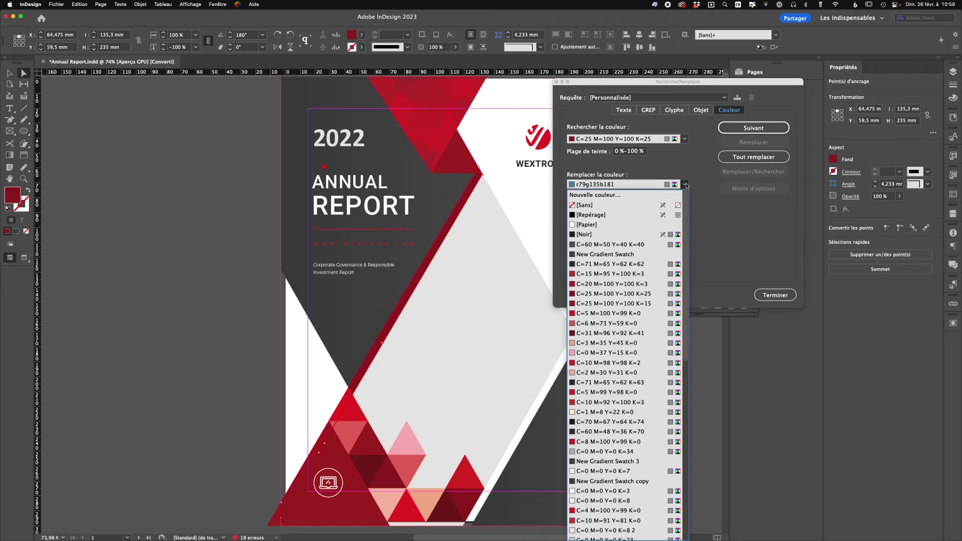
pyautogui.scroll(-5, 632, 307)
pyautogui.scroll(-3, 632, 306)
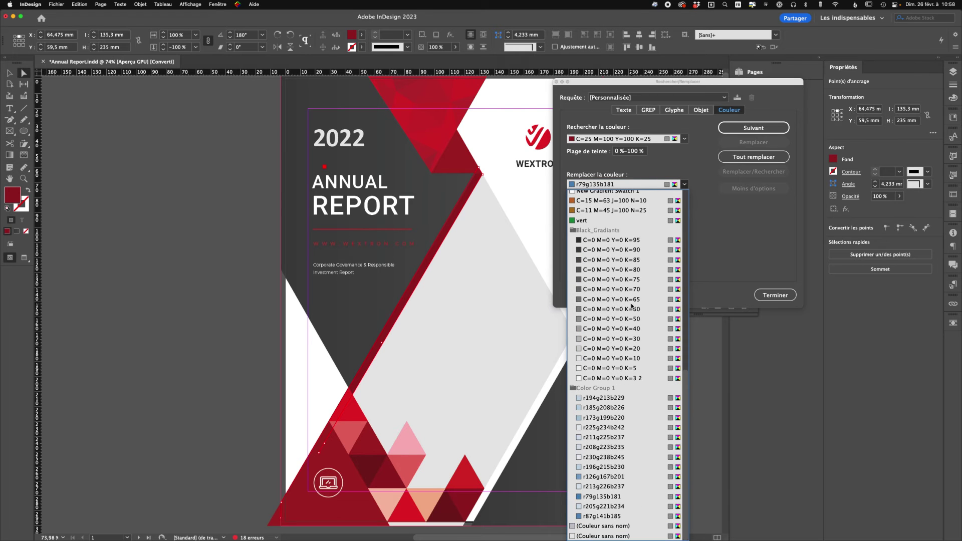
pyautogui.click(589, 220)
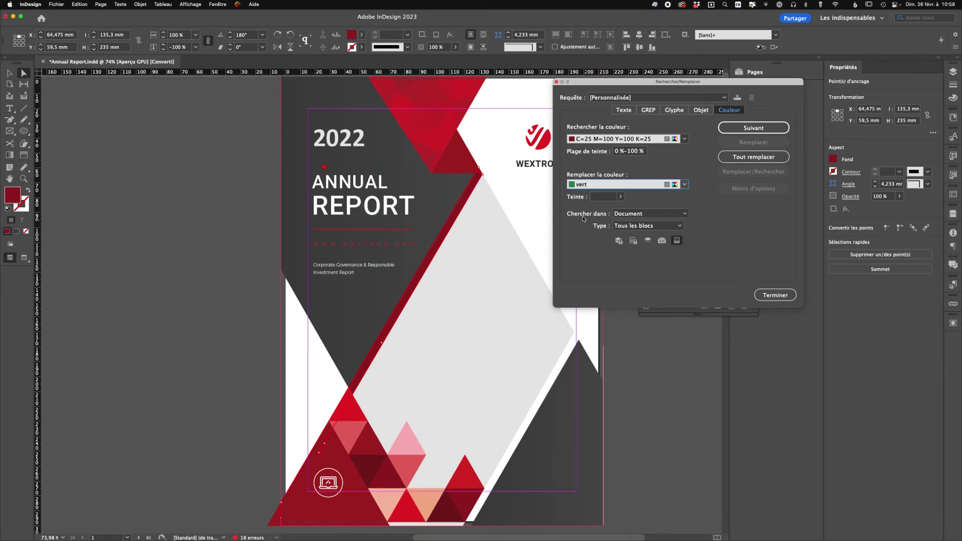
pyautogui.click(742, 159)
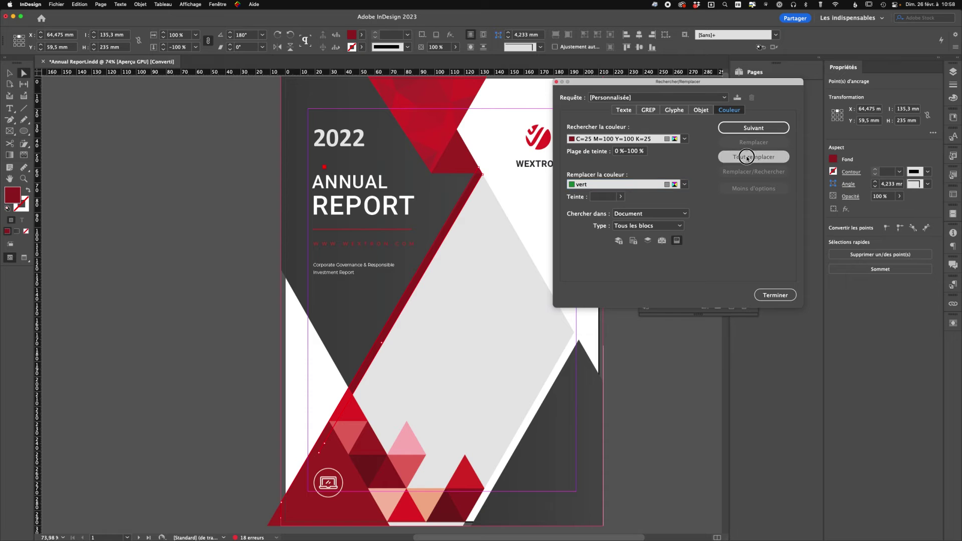
pyautogui.click(553, 288)
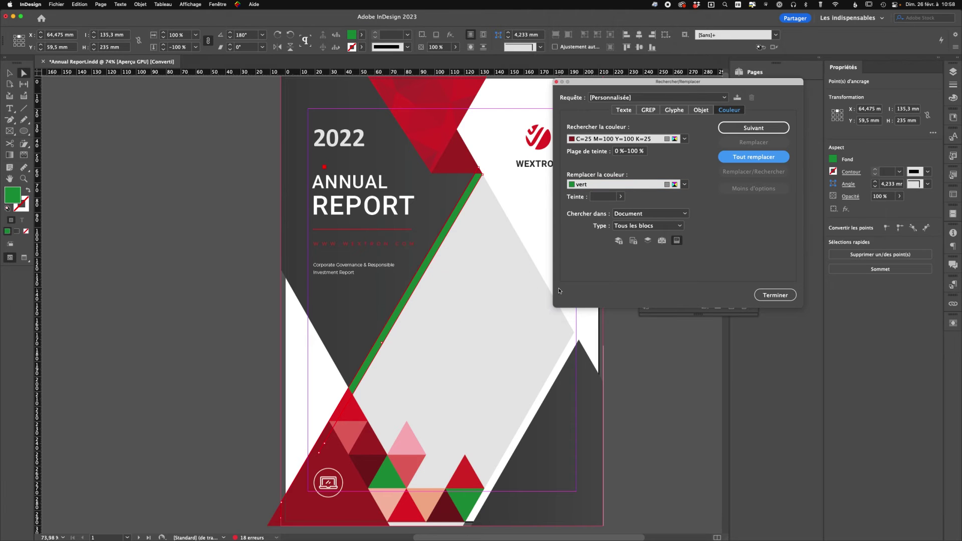
# Step: Review the green shapes across the pages, undo the replacement with "vert" and close the Find/Replace dialog
pyautogui.scroll(-10, 479, 298)
pyautogui.scroll(-3, 478, 299)
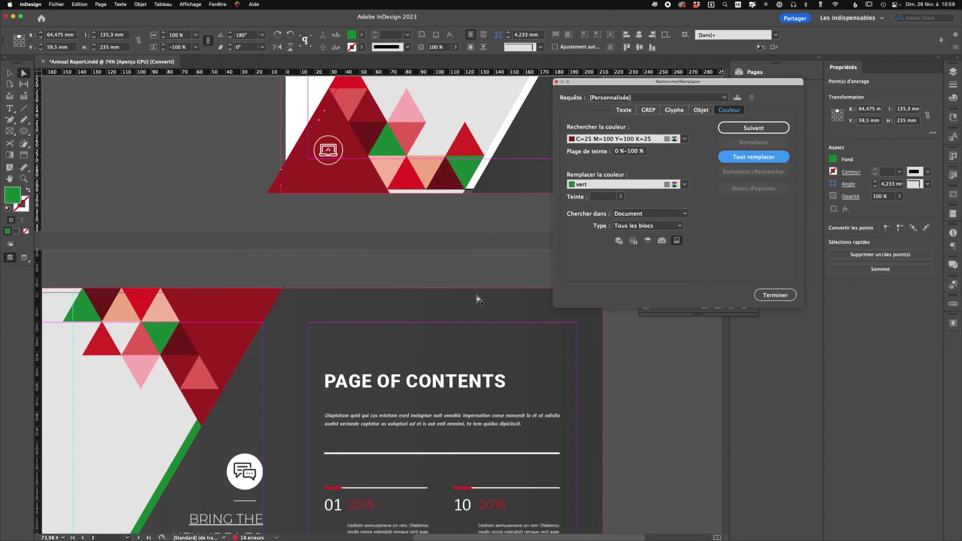
pyautogui.scroll(12, 478, 299)
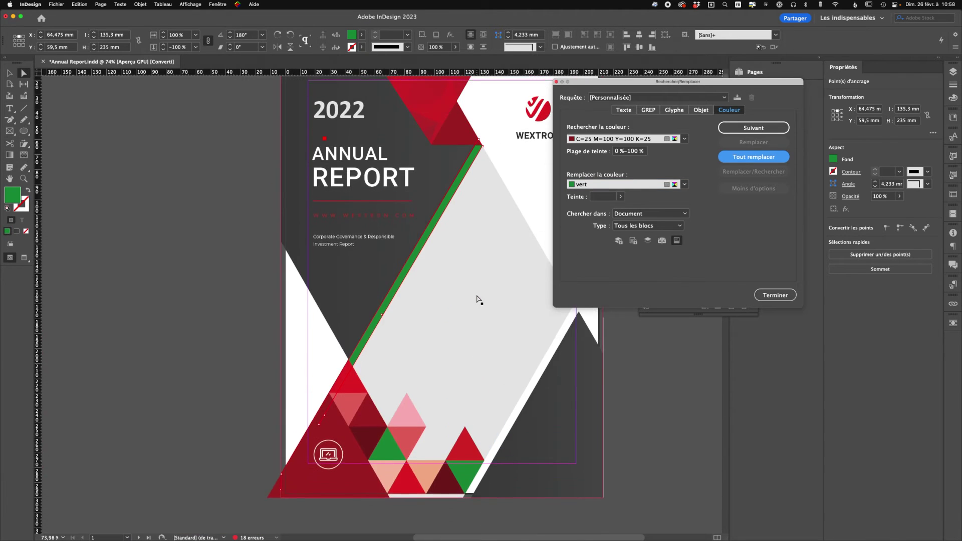
pyautogui.scroll(1, 479, 299)
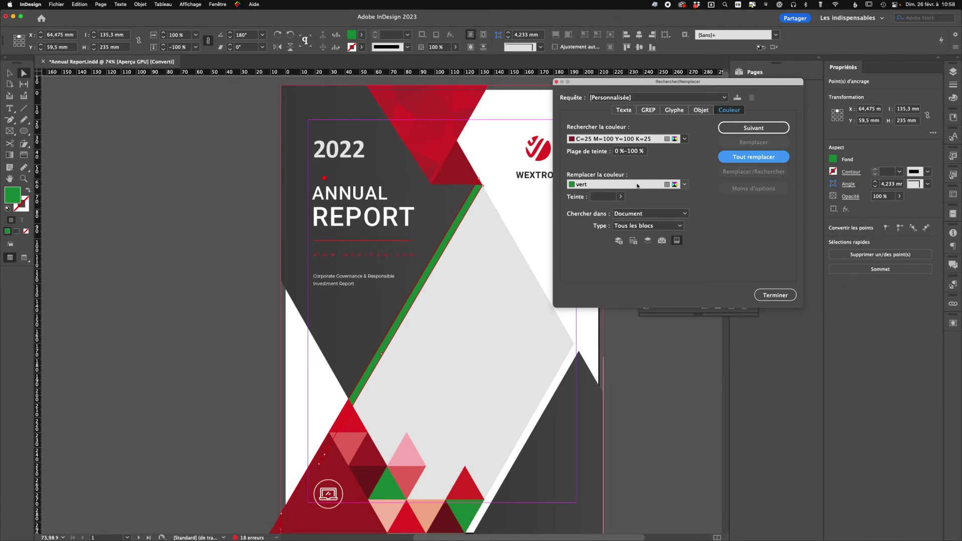
pyautogui.press('super+z')
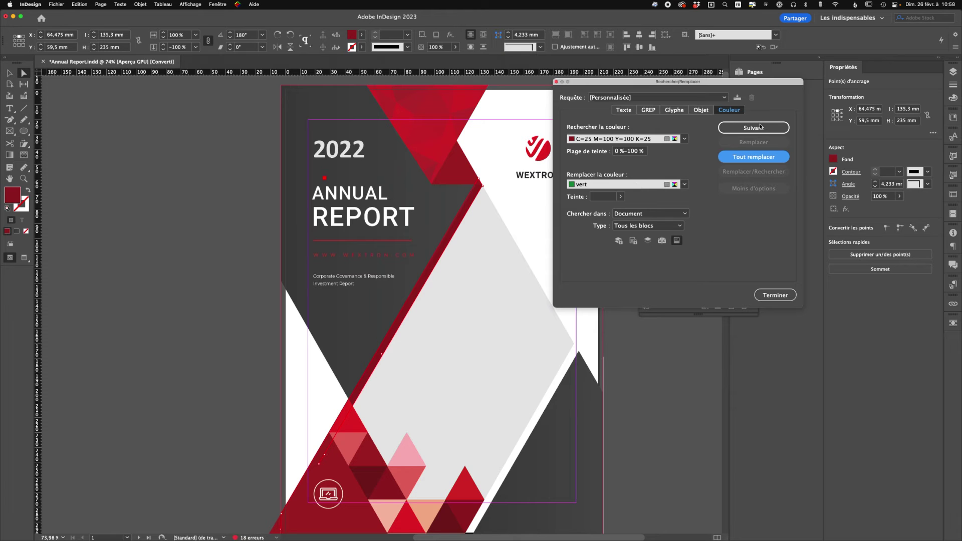
pyautogui.click(775, 294)
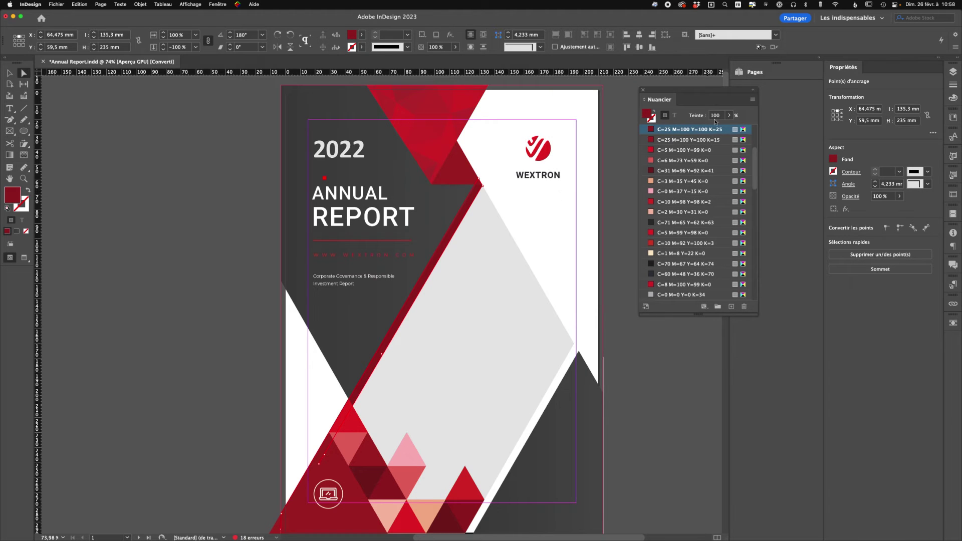
# Step: Hide the swatches, open the Find/Replace colour search, view its searchable colours and place the dialog clear of the cover artwork
pyautogui.click(644, 91)
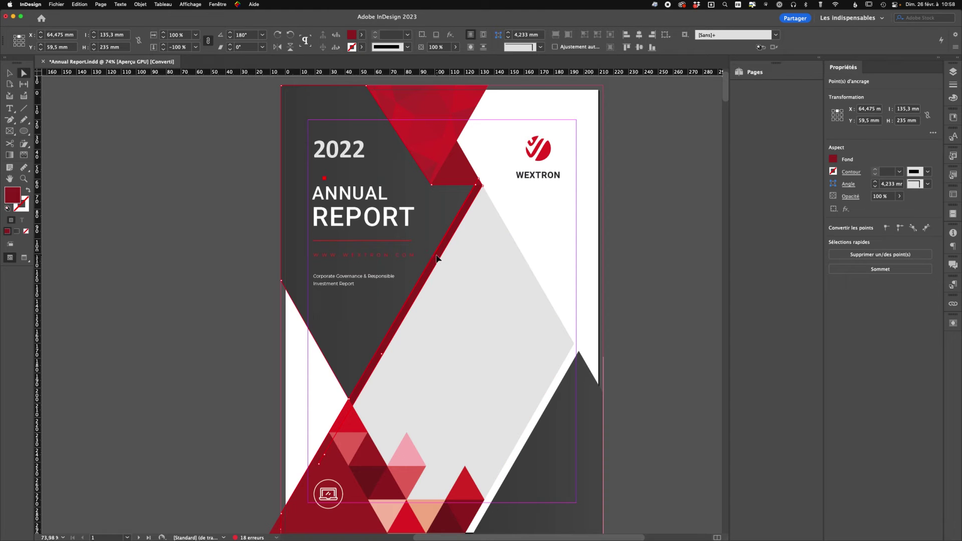
pyautogui.click(79, 4)
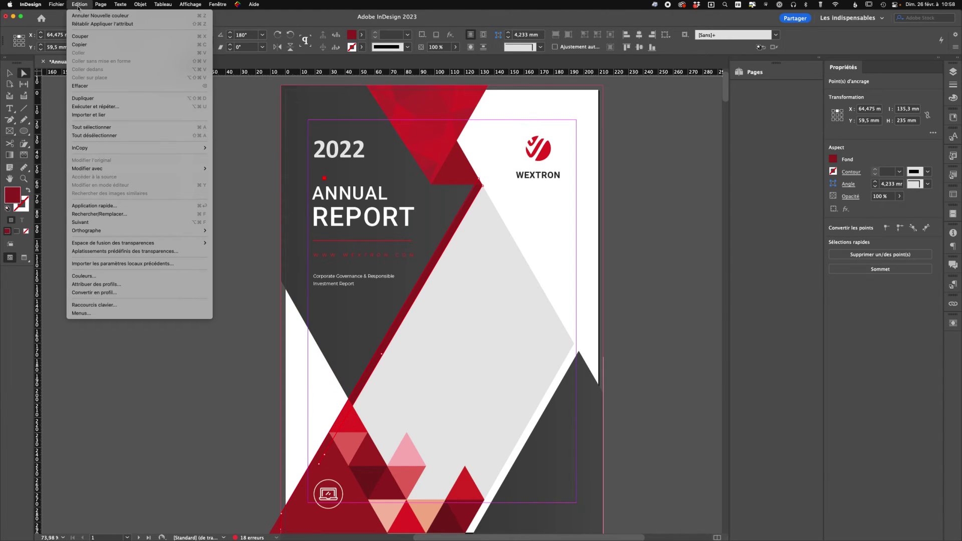
pyautogui.click(99, 214)
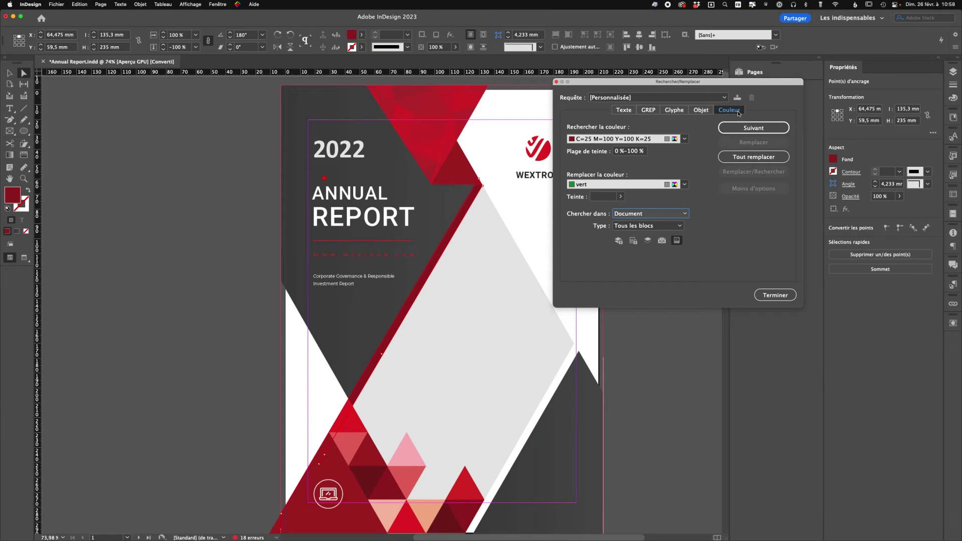
pyautogui.click(643, 140)
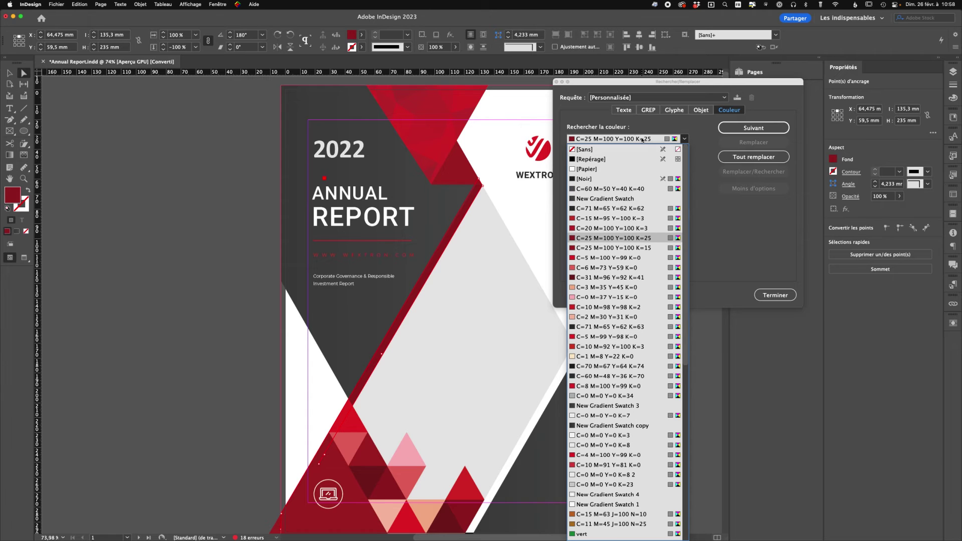
pyautogui.click(642, 140)
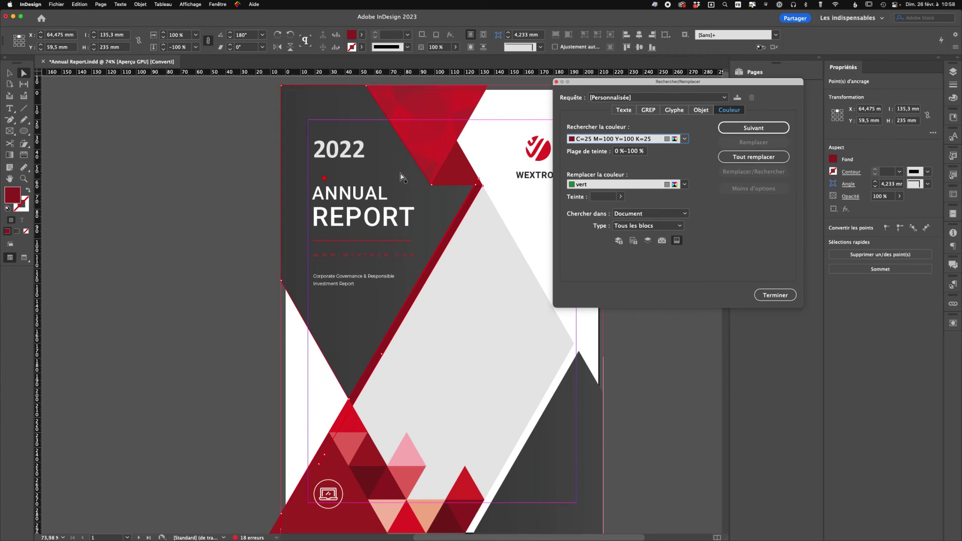
pyautogui.moveTo(633, 85); pyautogui.dragTo(685, 86)
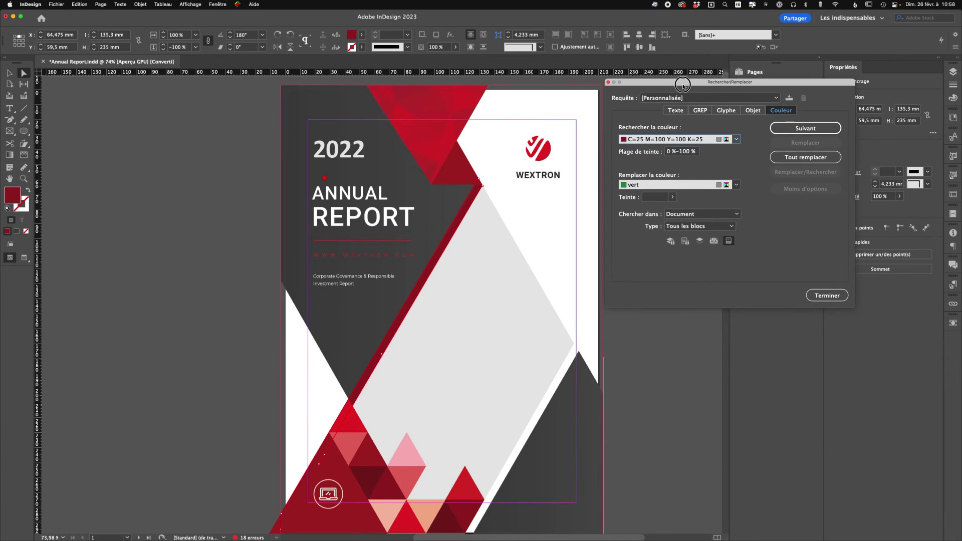
# Step: Select the light pink triangle near the foot of the cover and look through the list of searchable colours
pyautogui.scroll(-4, 492, 339)
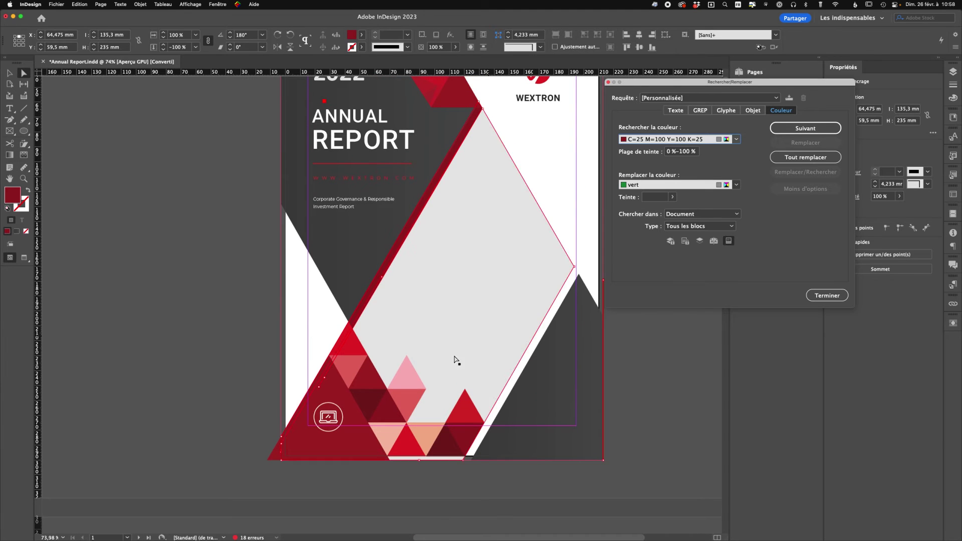
pyautogui.click(403, 371)
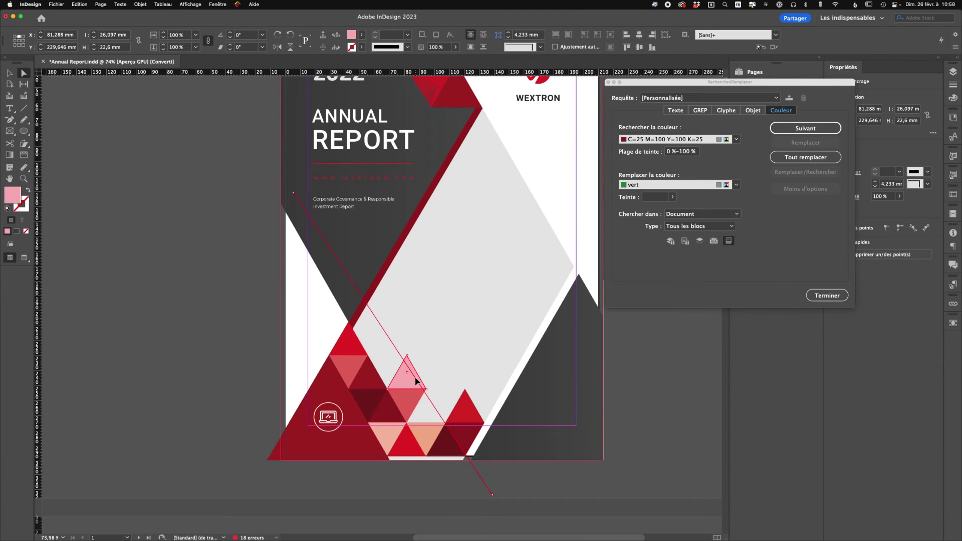
pyautogui.click(710, 139)
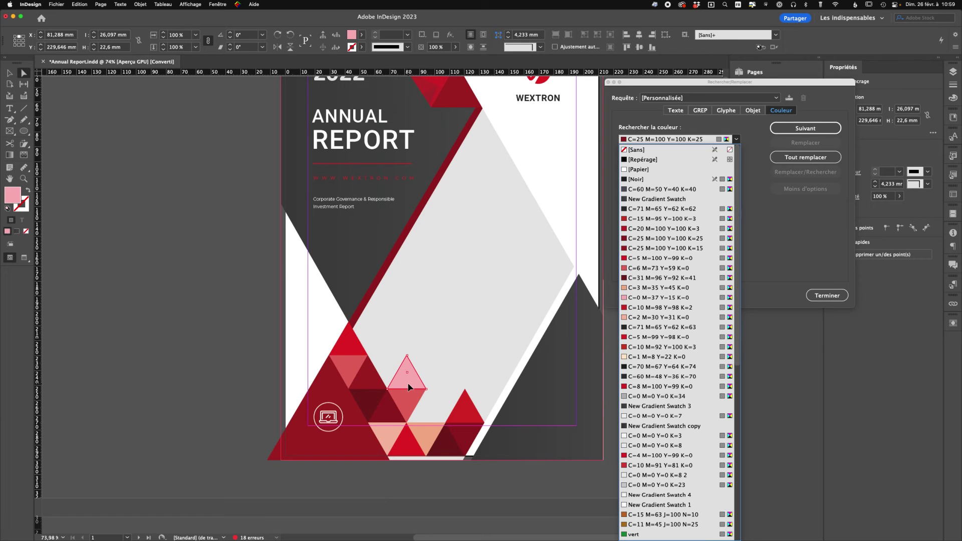
pyautogui.click(418, 213)
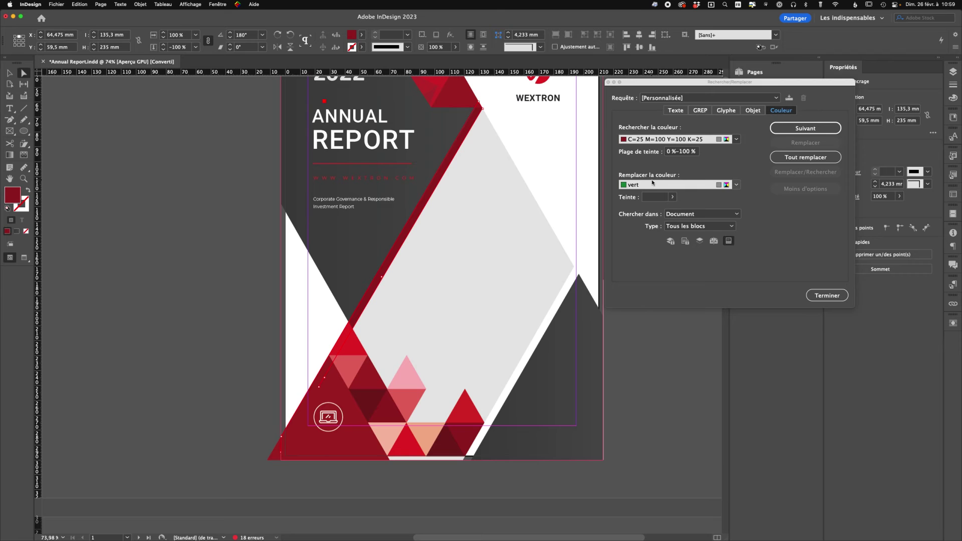
pyautogui.click(407, 383)
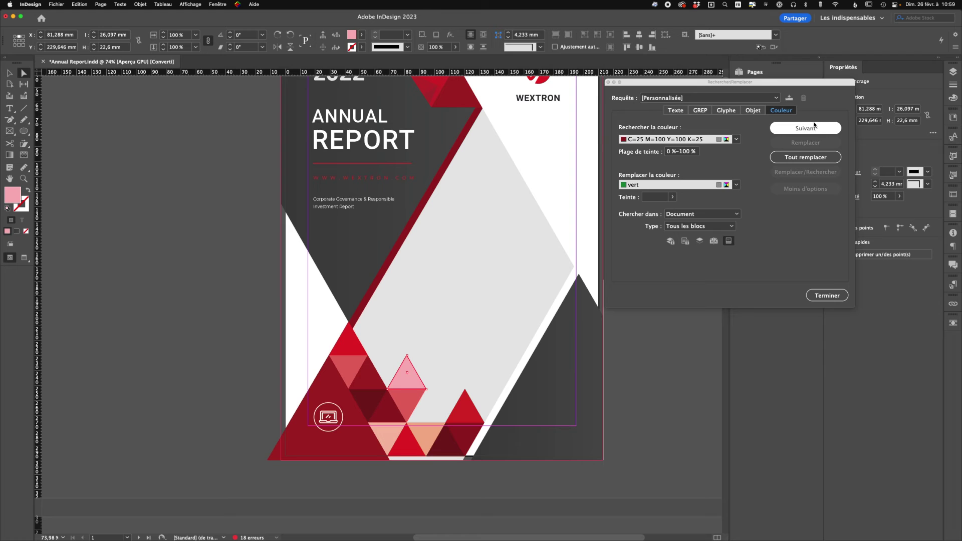
# Step: Display the document swatches to identify the selected pink triangle's fill, and close the Find/Replace dialog
pyautogui.click(215, 4)
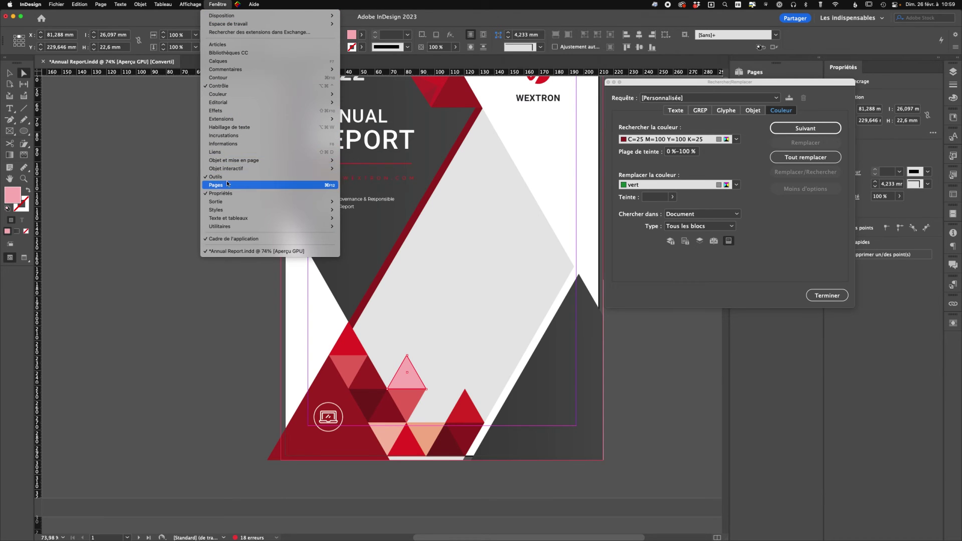
pyautogui.moveTo(248, 95)
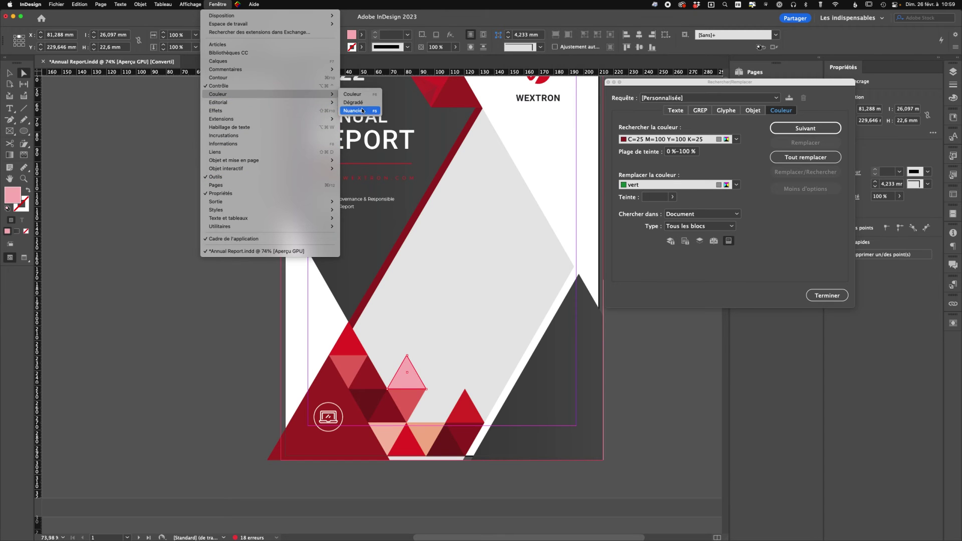
pyautogui.click(362, 110)
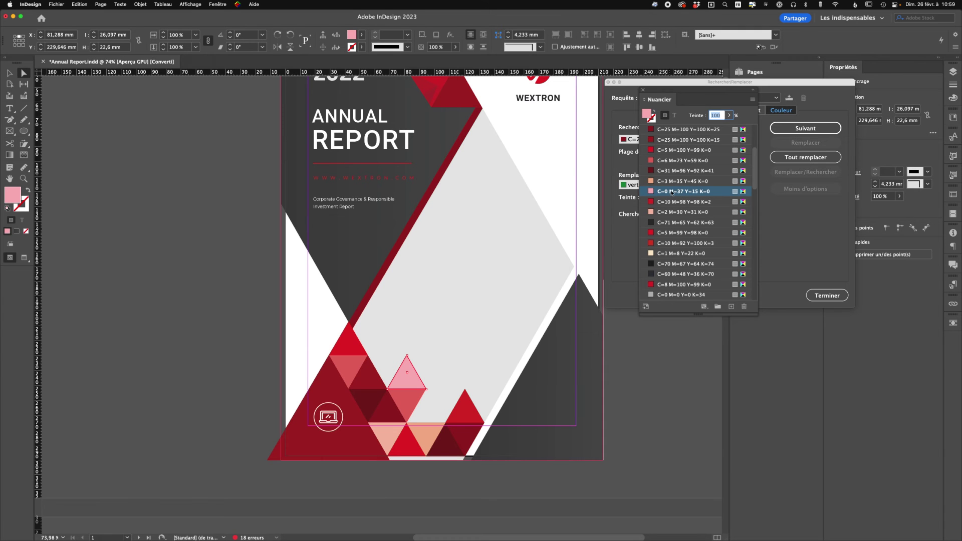
pyautogui.click(824, 295)
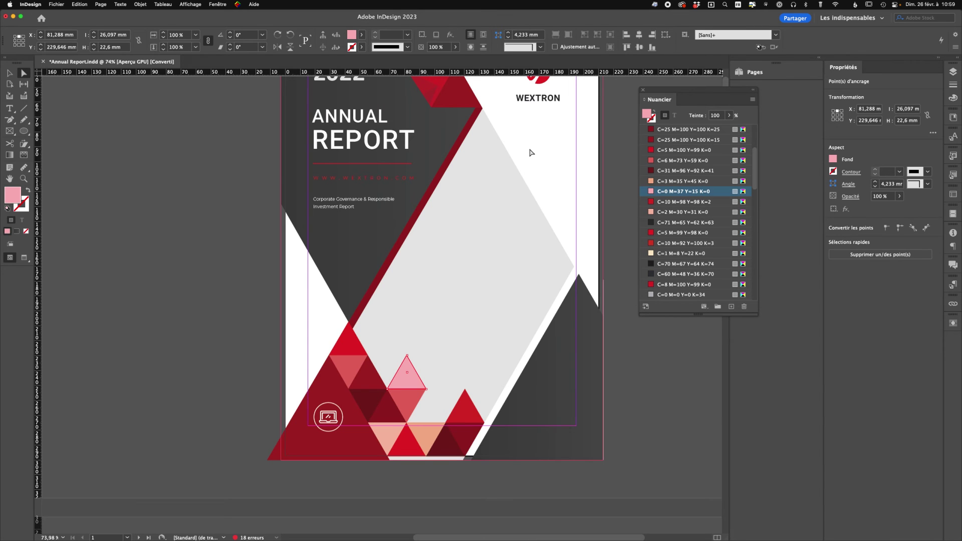
# Step: Find C=0 M=37 Y=15 K=0 with the colour search and replace every use of it in the document with "vert"
pyautogui.press('super+f')
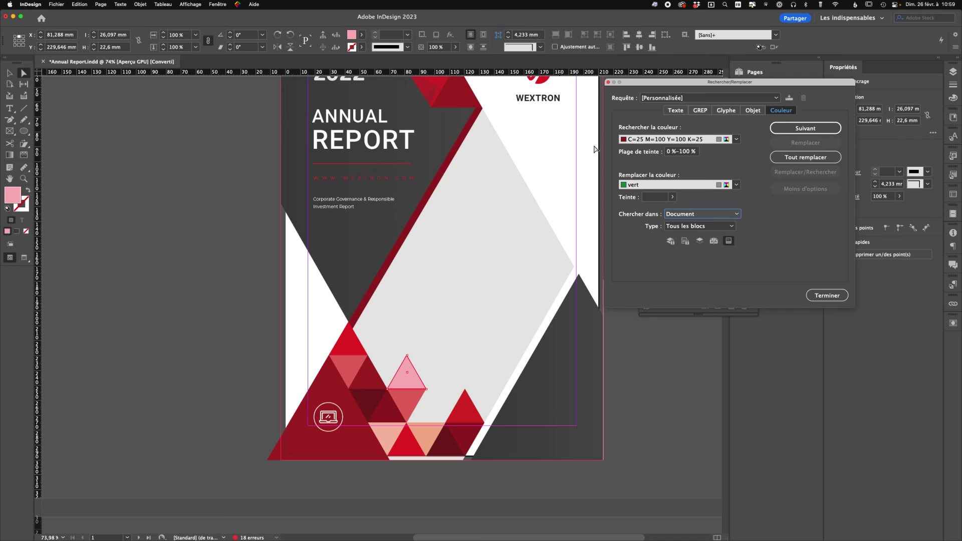
pyautogui.click(695, 139)
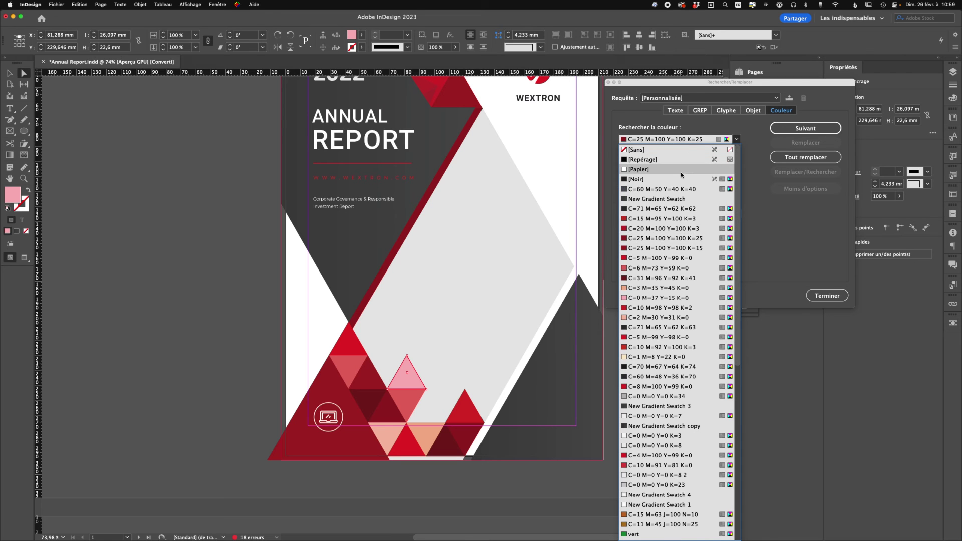
pyautogui.scroll(-1, 671, 291)
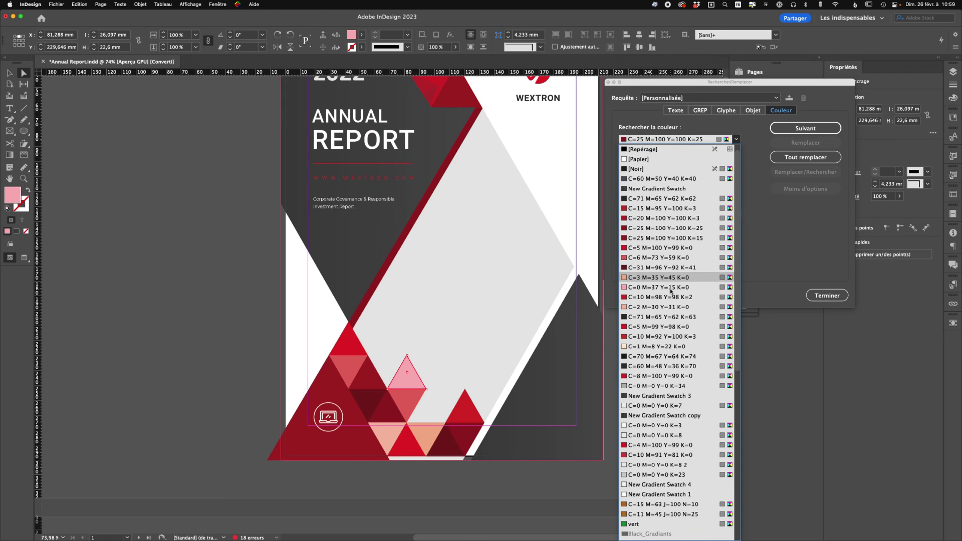
pyautogui.click(659, 287)
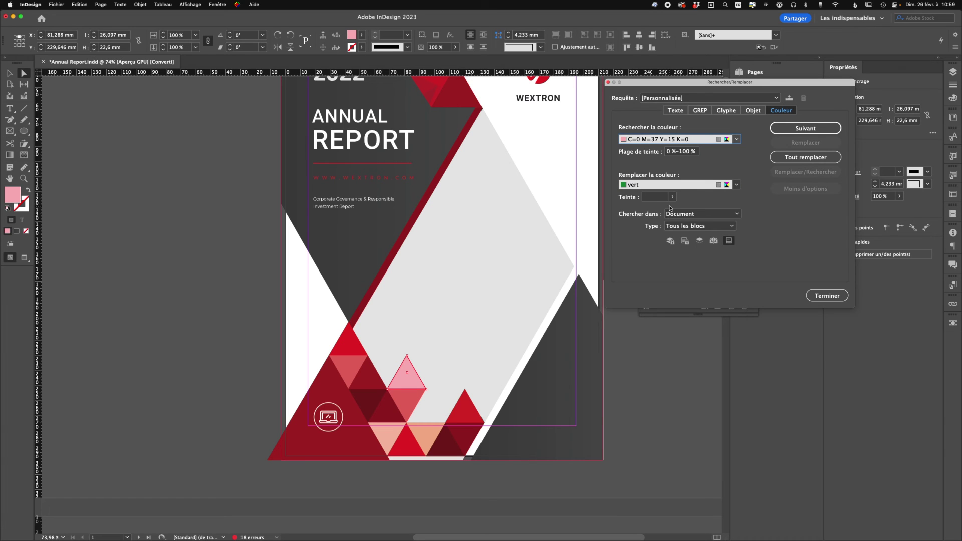
pyautogui.click(800, 158)
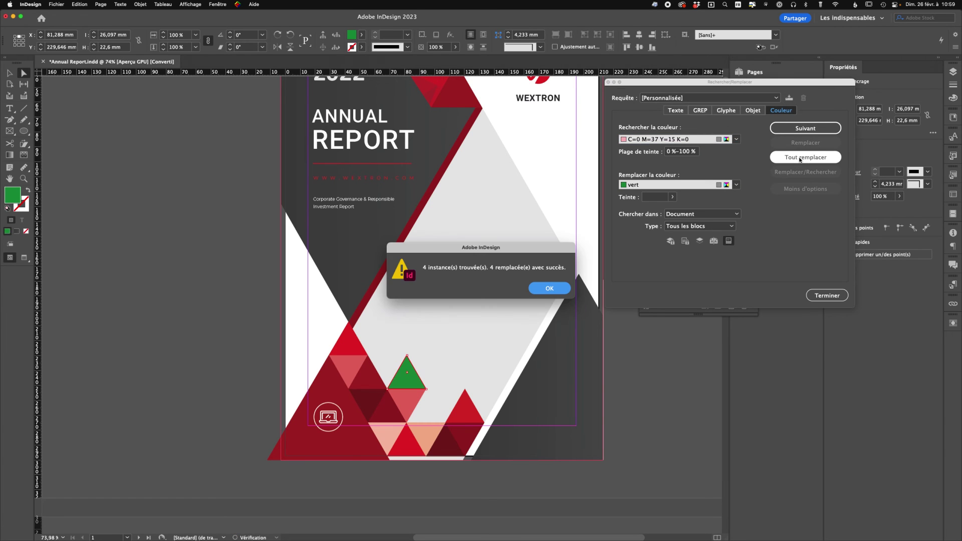
pyautogui.click(550, 288)
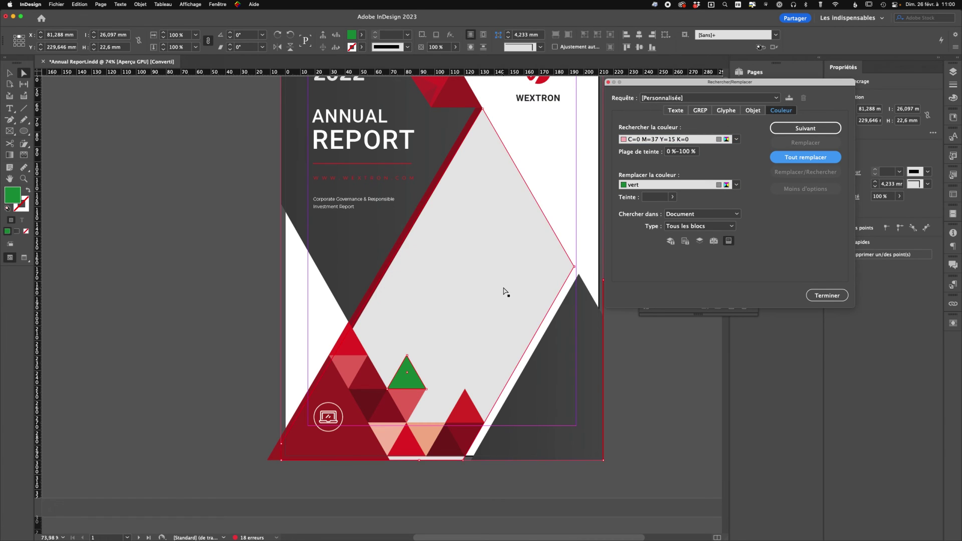
# Step: Review the recoloured triangle on the cover and the page below, and select the dark red diagonal shape on the cover
pyautogui.scroll(-10, 504, 292)
pyautogui.scroll(10, 504, 292)
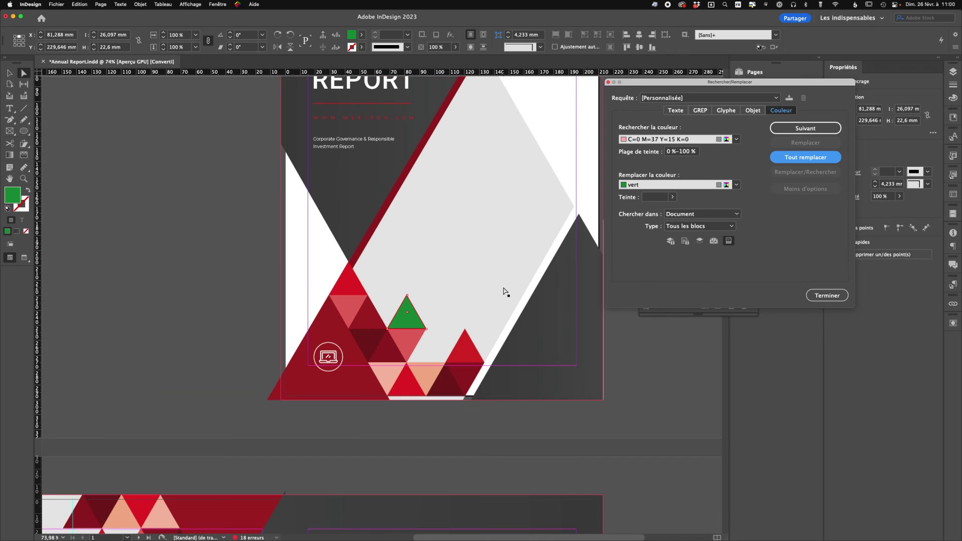
pyautogui.scroll(1, 504, 292)
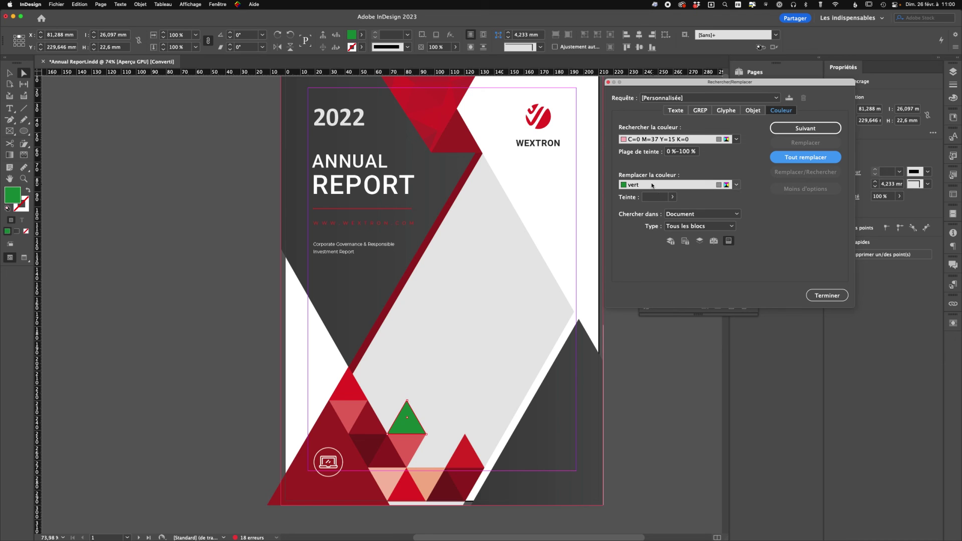
pyautogui.click(469, 170)
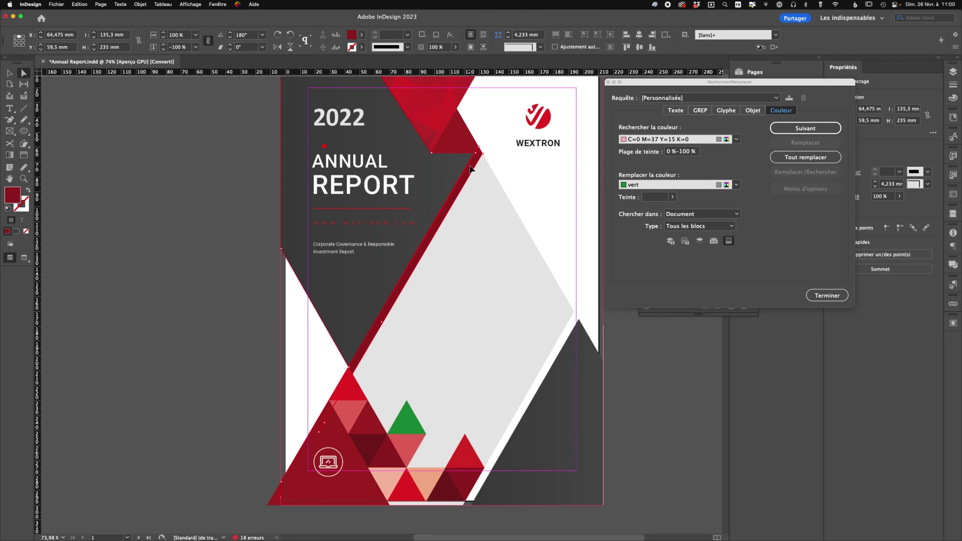